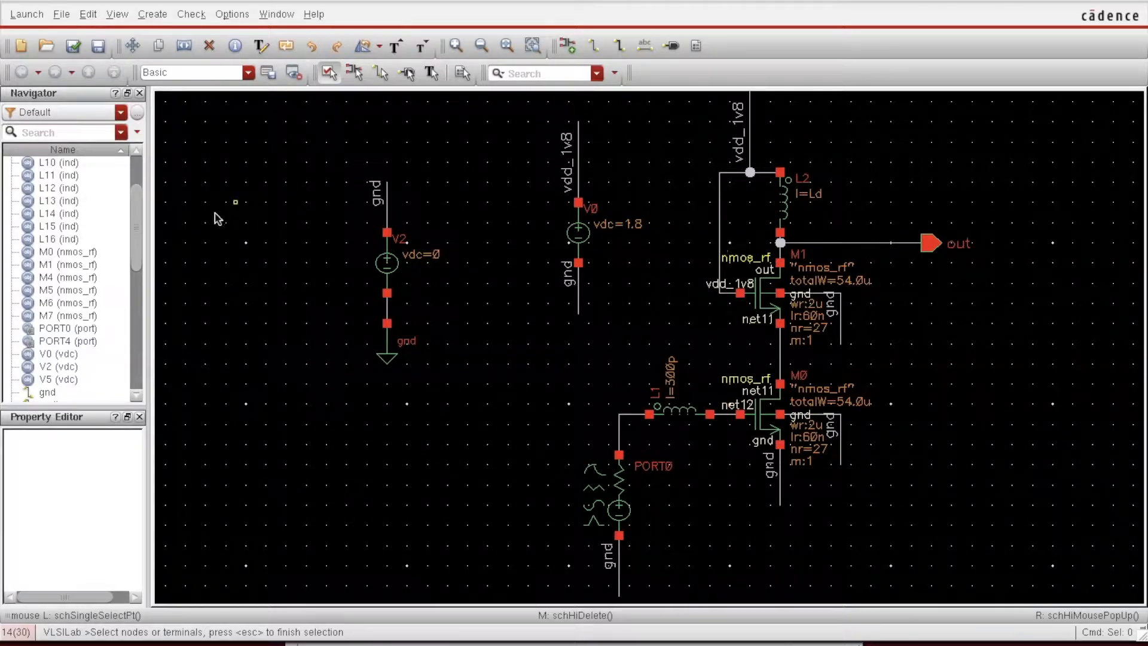
Launch ADE L for the LNA schematic and choose an S-parameter (sp) analysis.
click(27, 16)
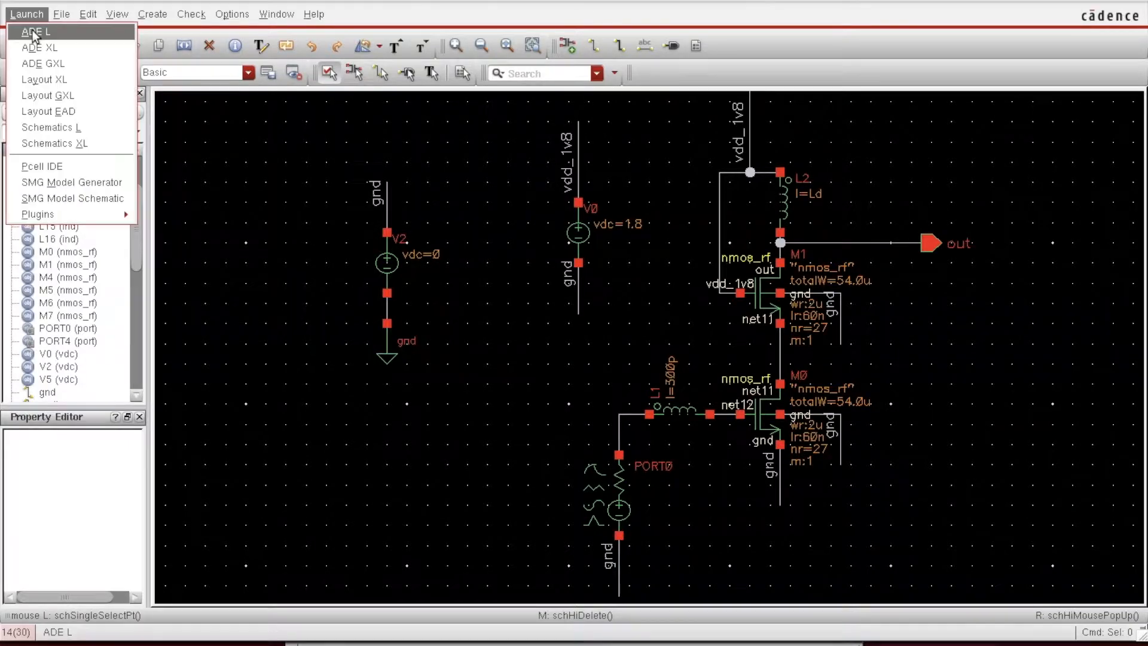
click(32, 33)
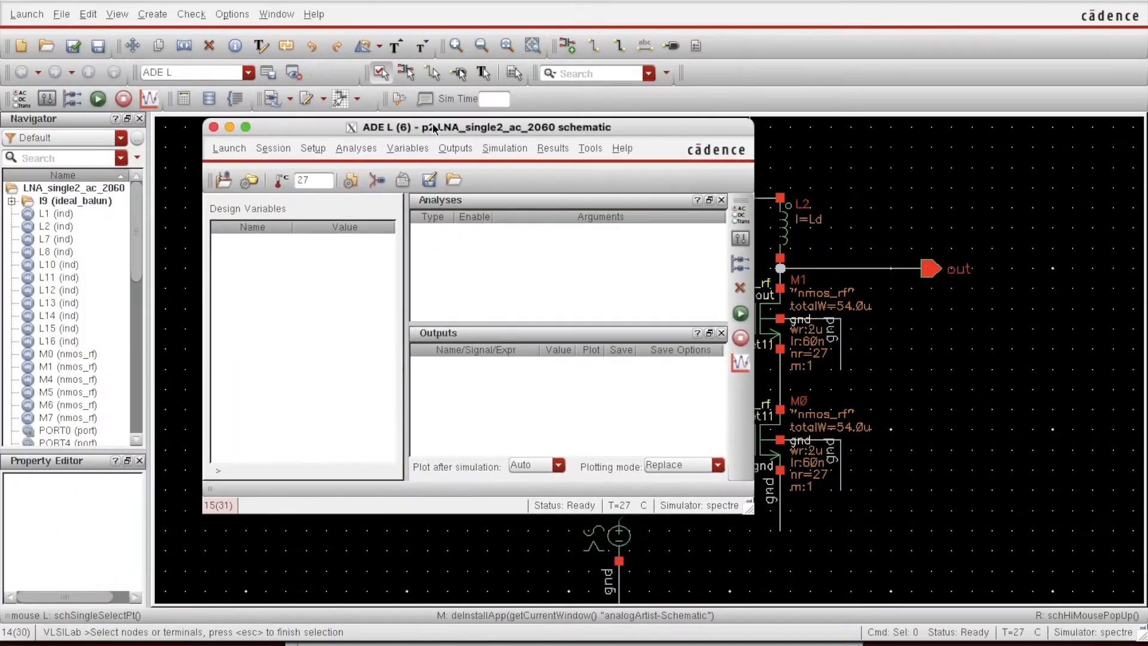
drag(434, 129, 435, 129)
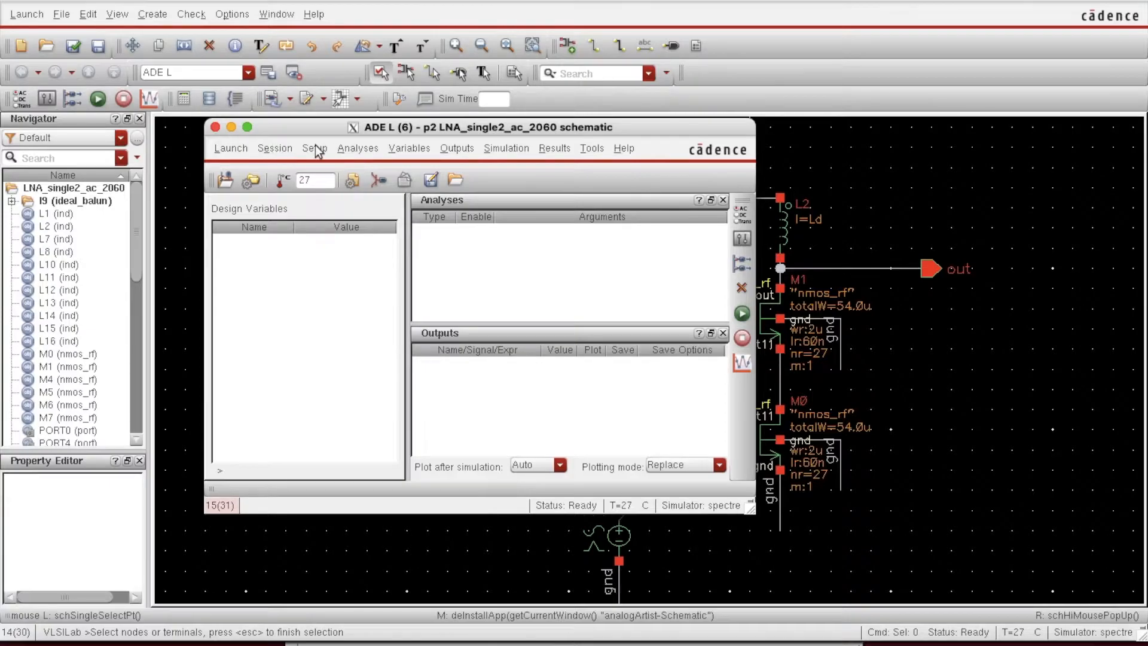
click(347, 150)
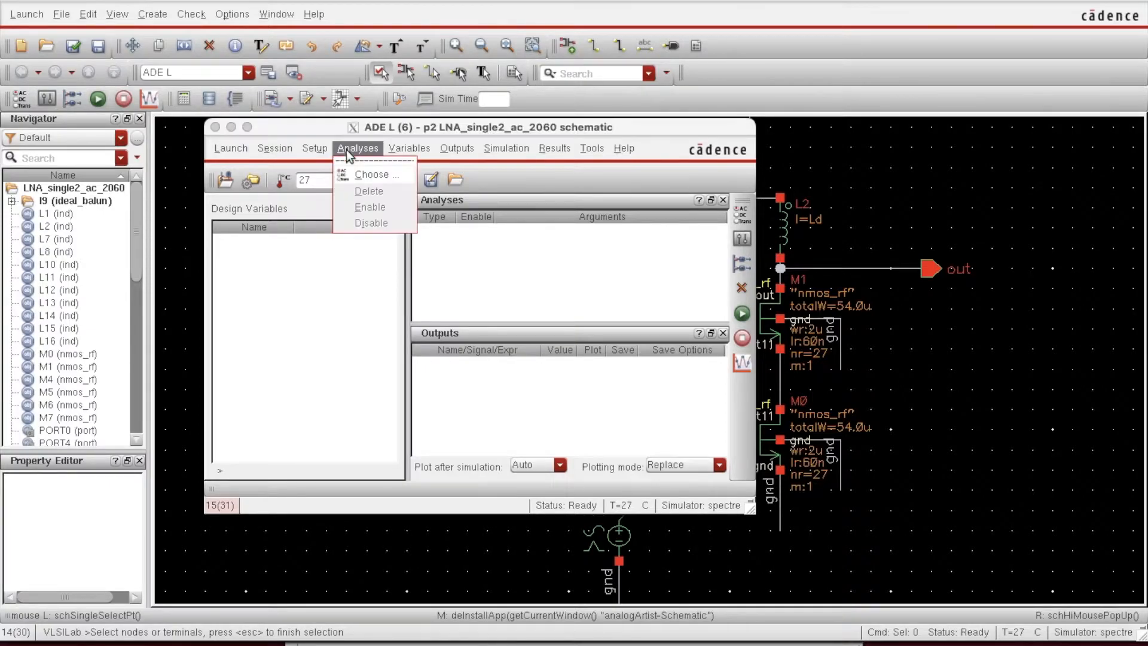
click(358, 176)
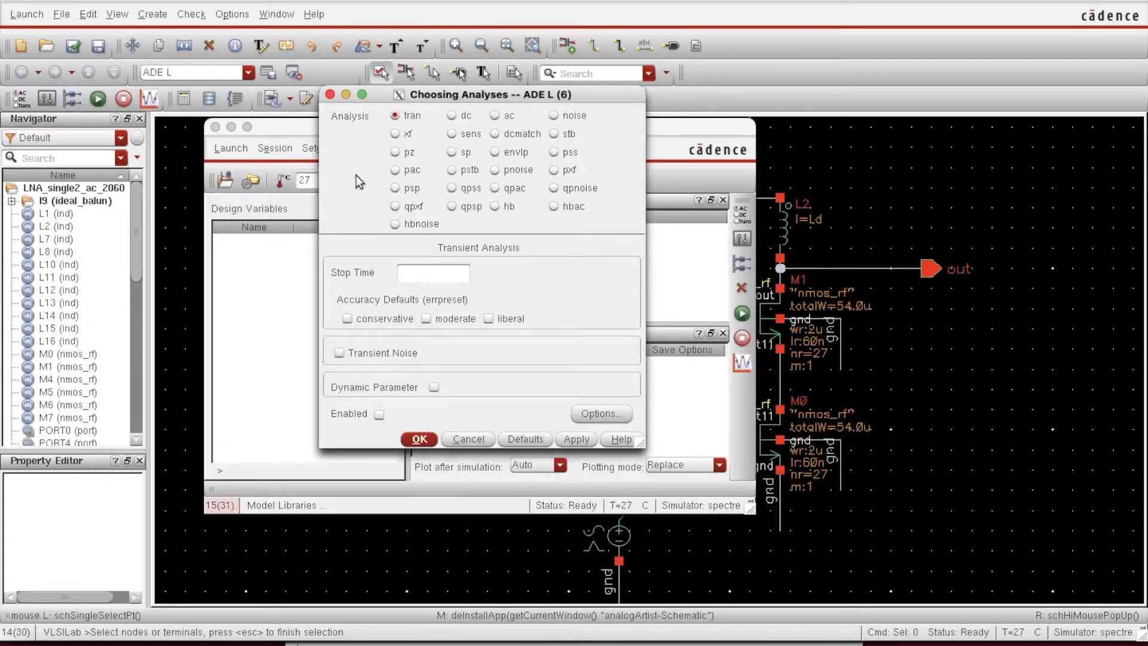
click(453, 153)
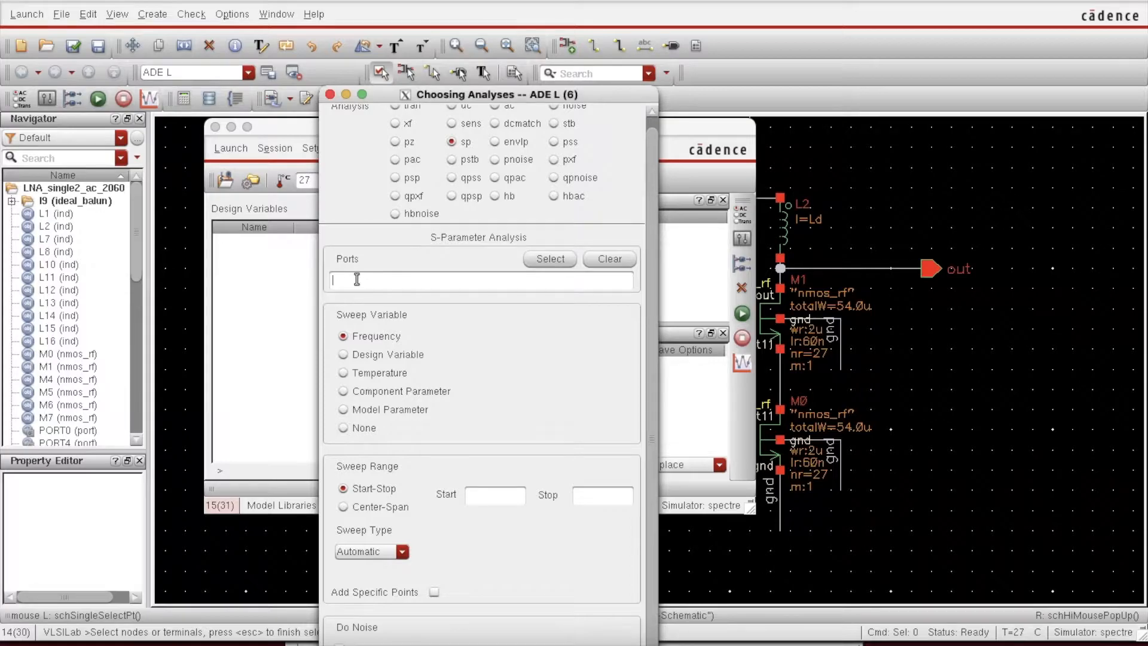
Select PORT0 in the schematic as the S-parameter analysis port and return to the analysis setup.
click(562, 259)
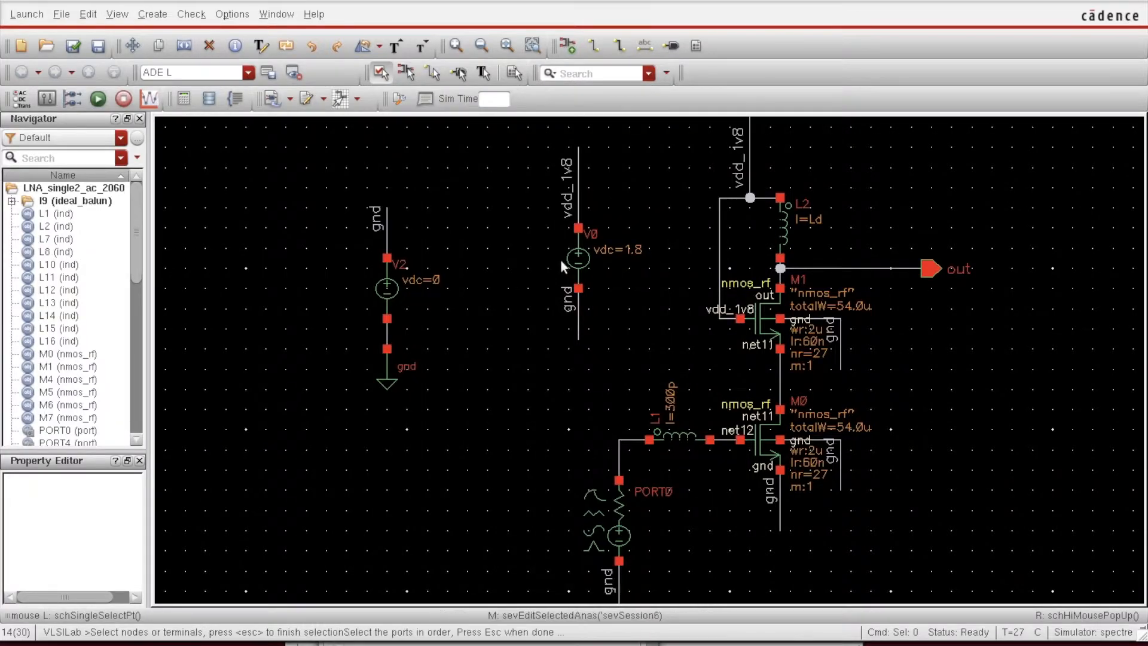
click(616, 516)
click(616, 515)
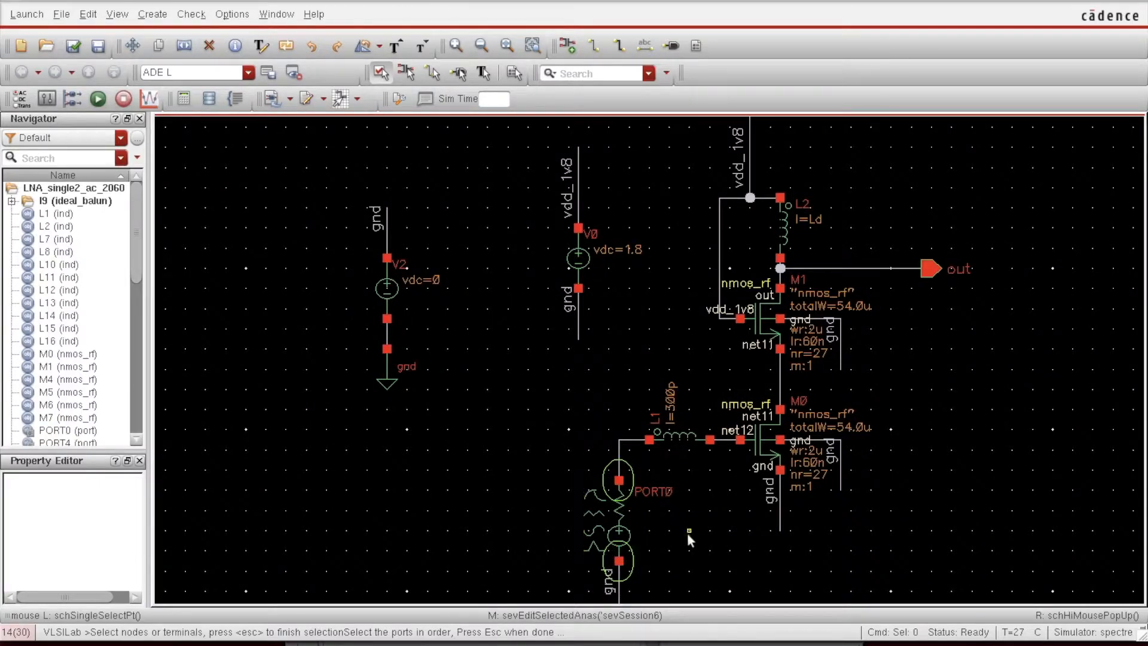
right_click(625, 644)
click(705, 503)
click(347, 150)
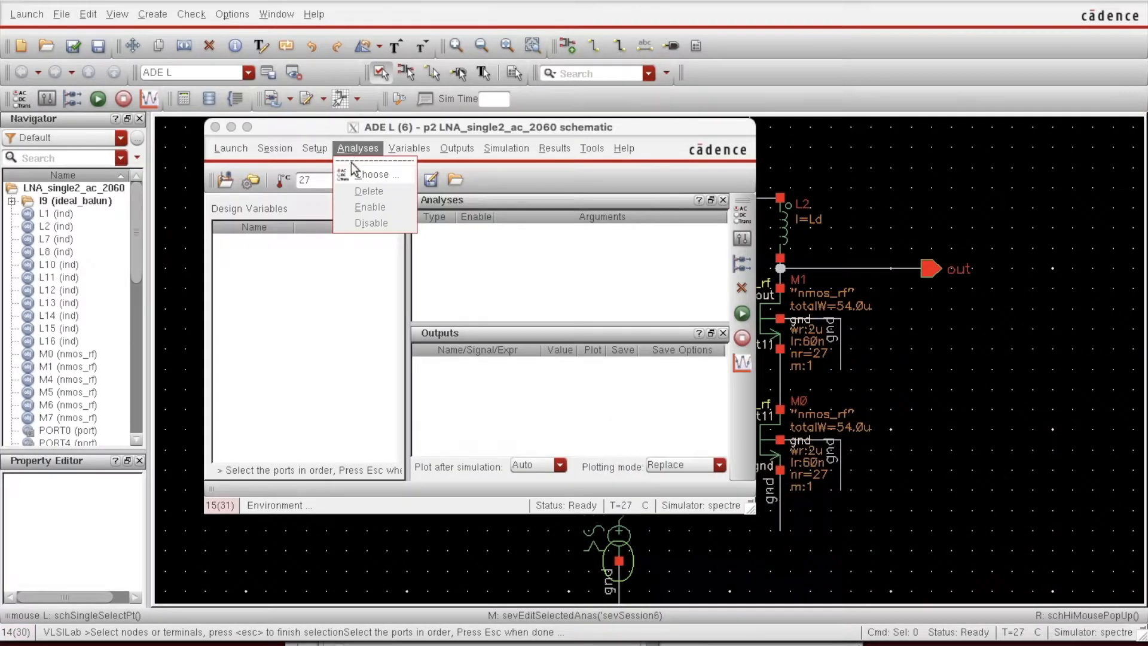
click(364, 174)
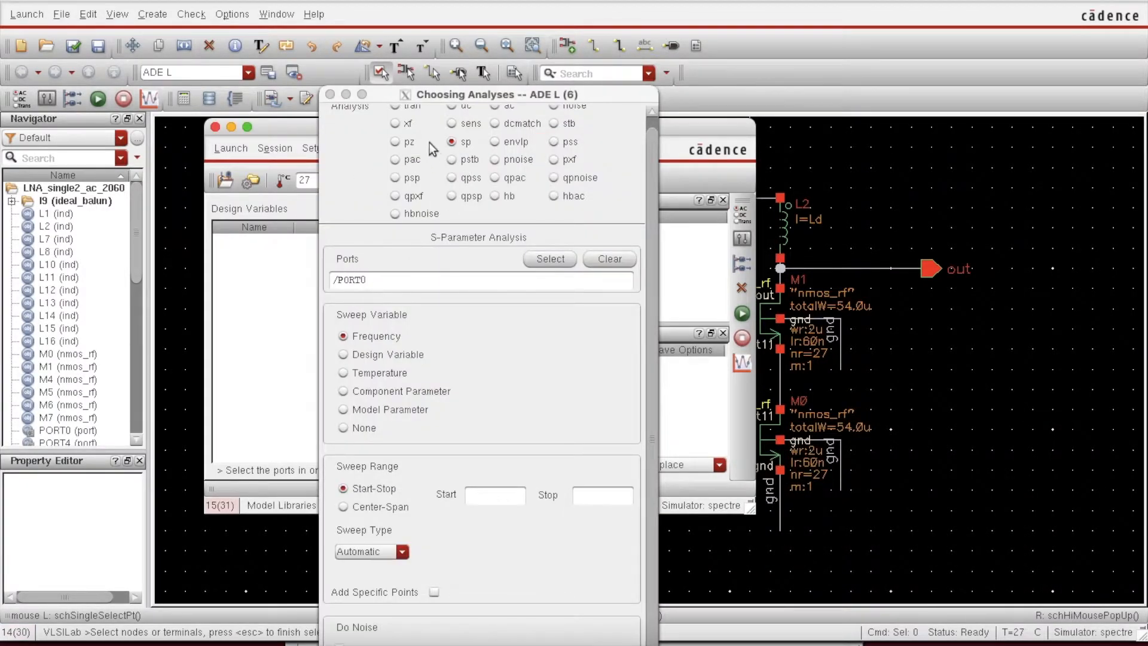
Set the frequency sweep range to start at 20G and stop at 60G.
drag(454, 95, 459, 57)
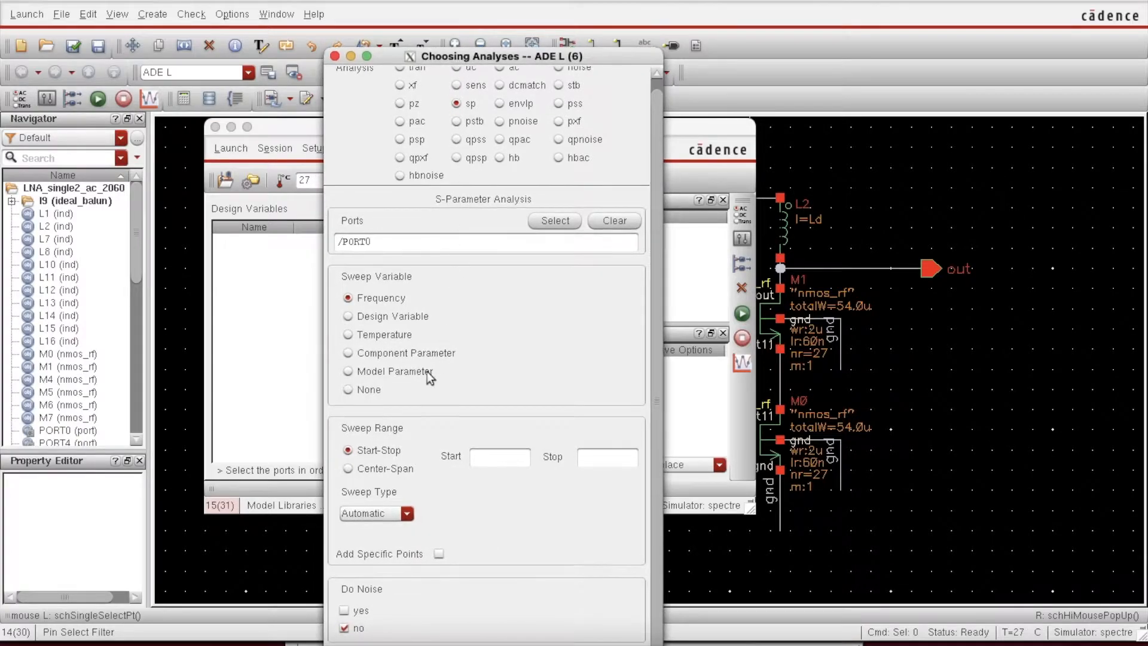
click(525, 465)
text(20G)
click(591, 456)
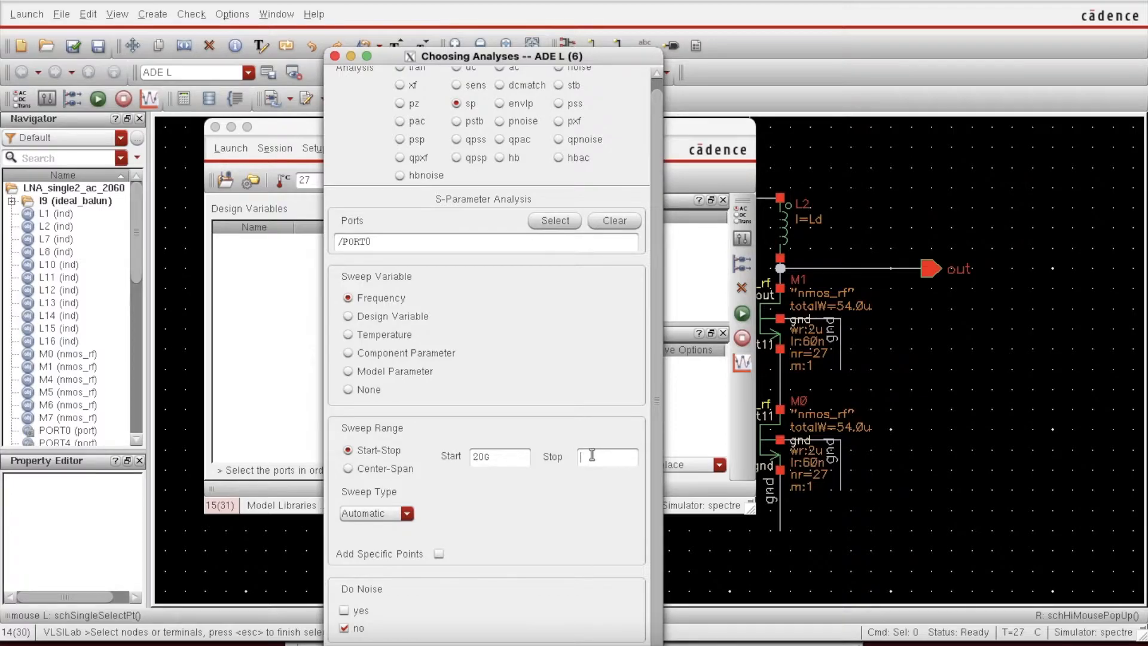
text(60G)
Make the sweep linear with 500 as the number of steps and accept the analysis setup.
click(394, 513)
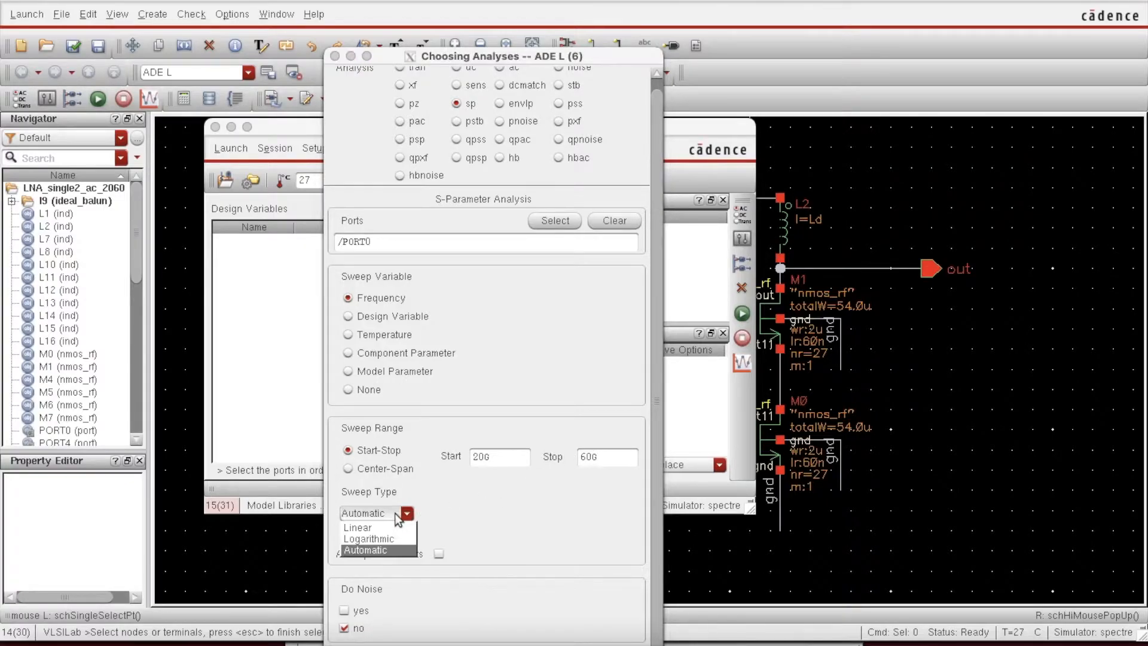
click(387, 527)
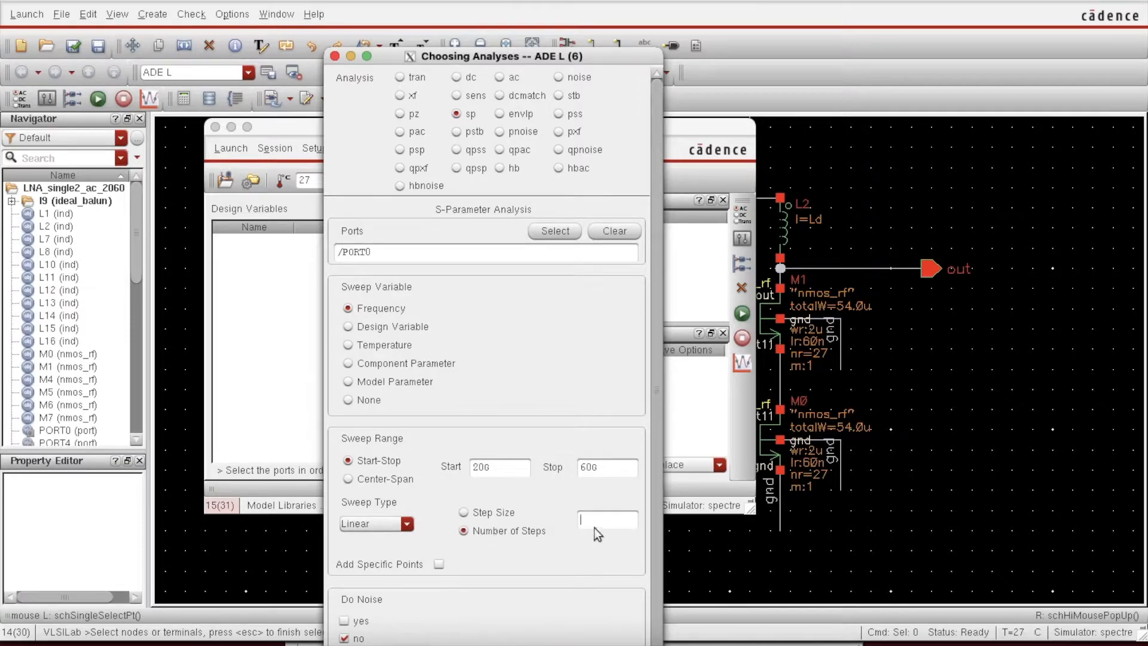
click(598, 526)
text(500)
drag(553, 57, 117, 0)
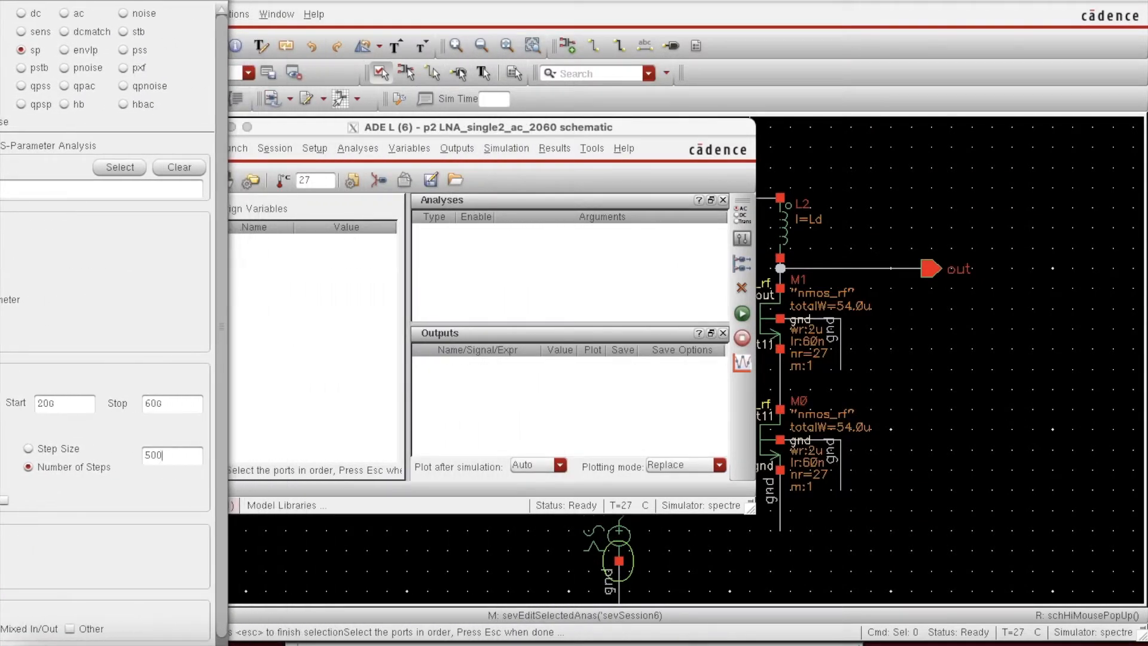
click(2, 644)
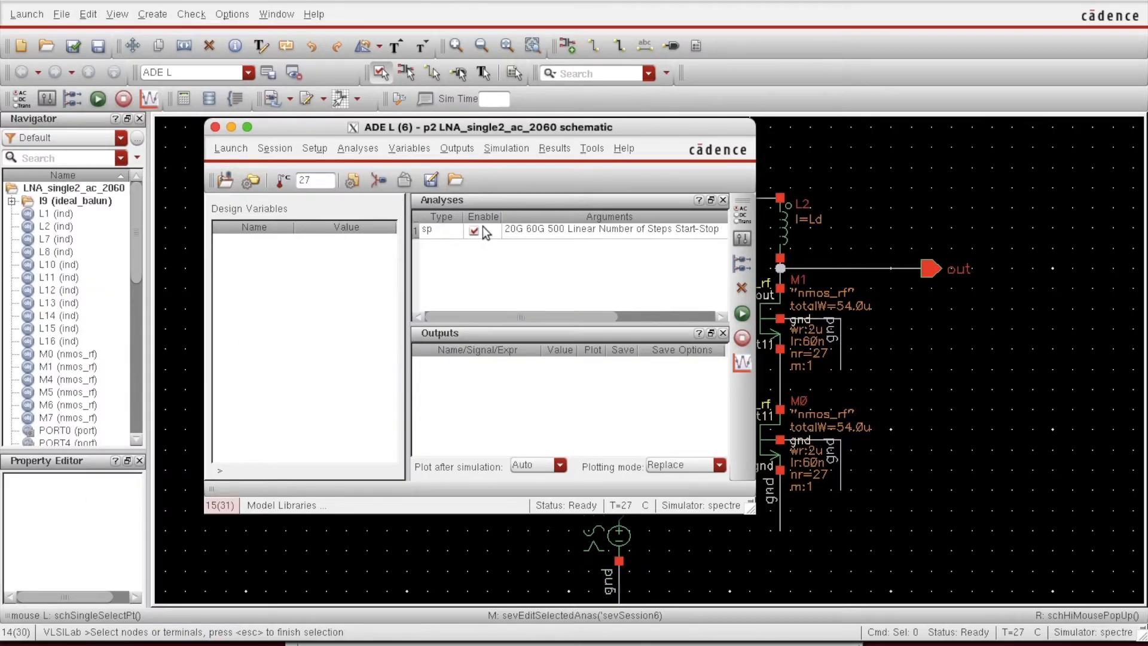
Run the S-parameter simulation and open the main direct plot form for its results.
click(743, 314)
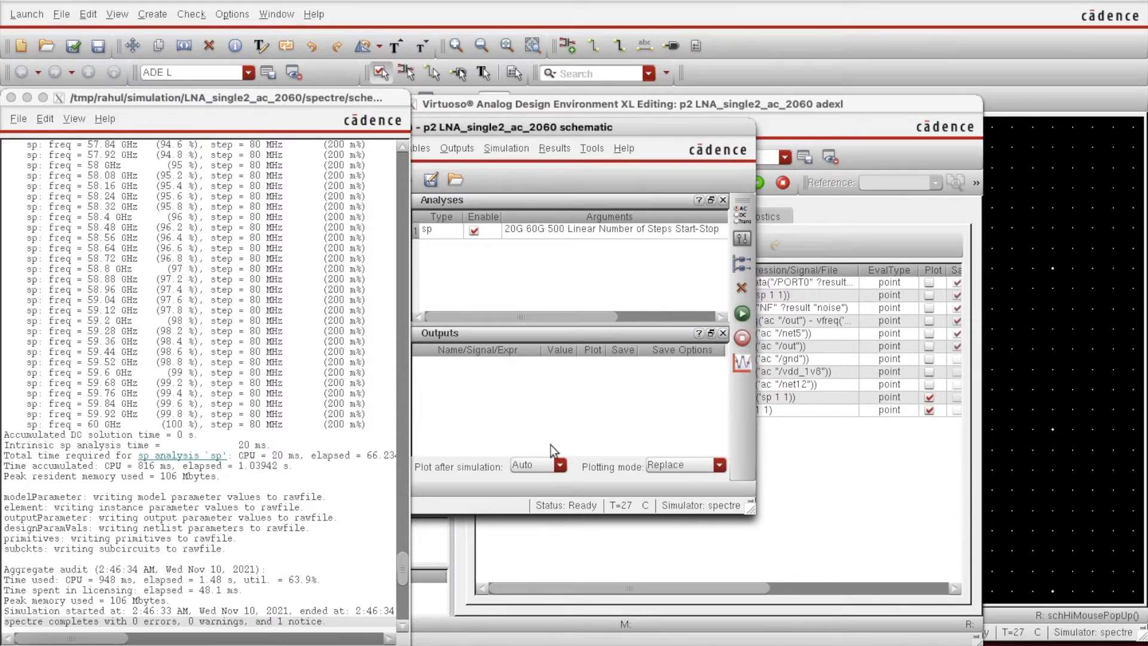
click(530, 398)
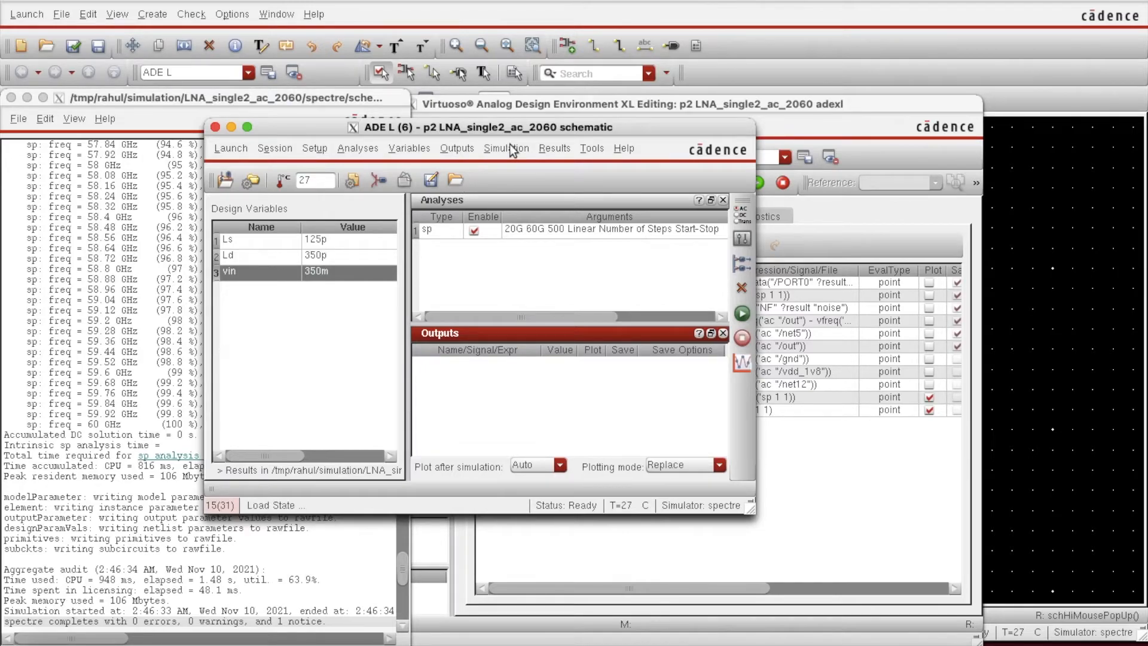
click(553, 147)
mouse_move(568, 188)
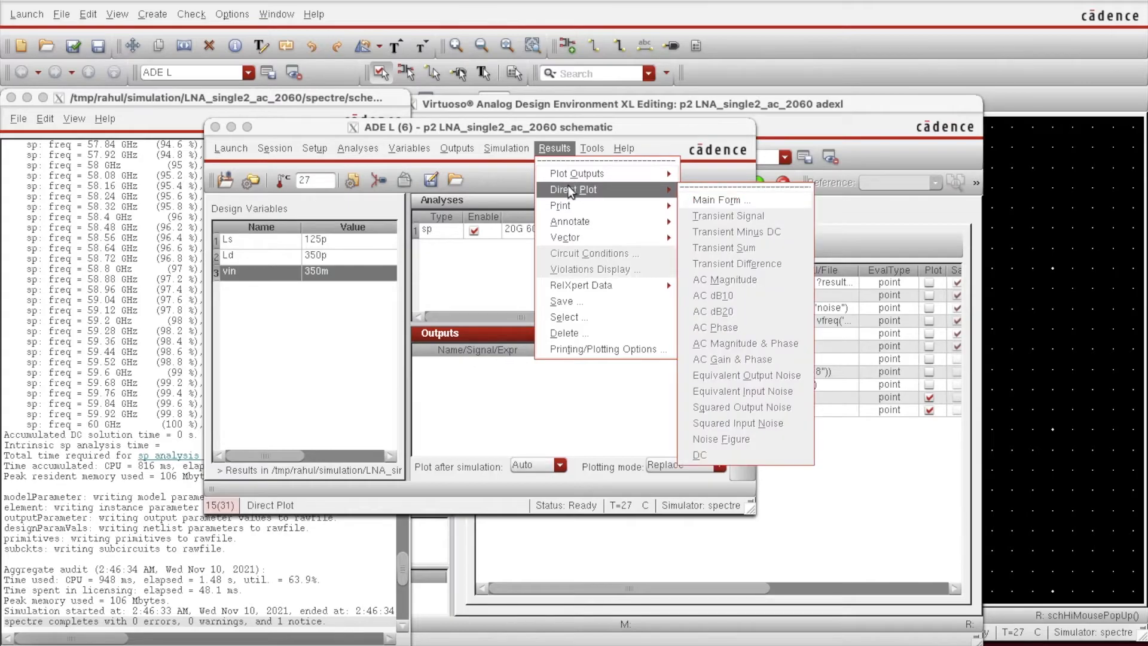
click(709, 199)
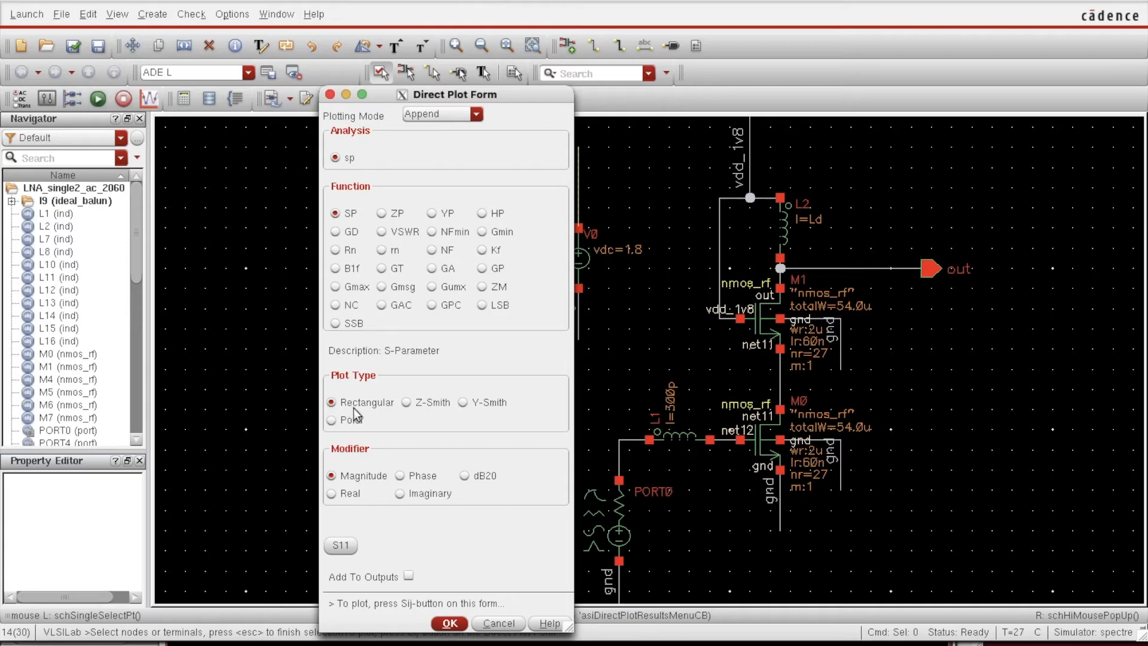
Plot S11 with the dB20 modifier and reposition the graph window so the whole curve shows.
click(464, 476)
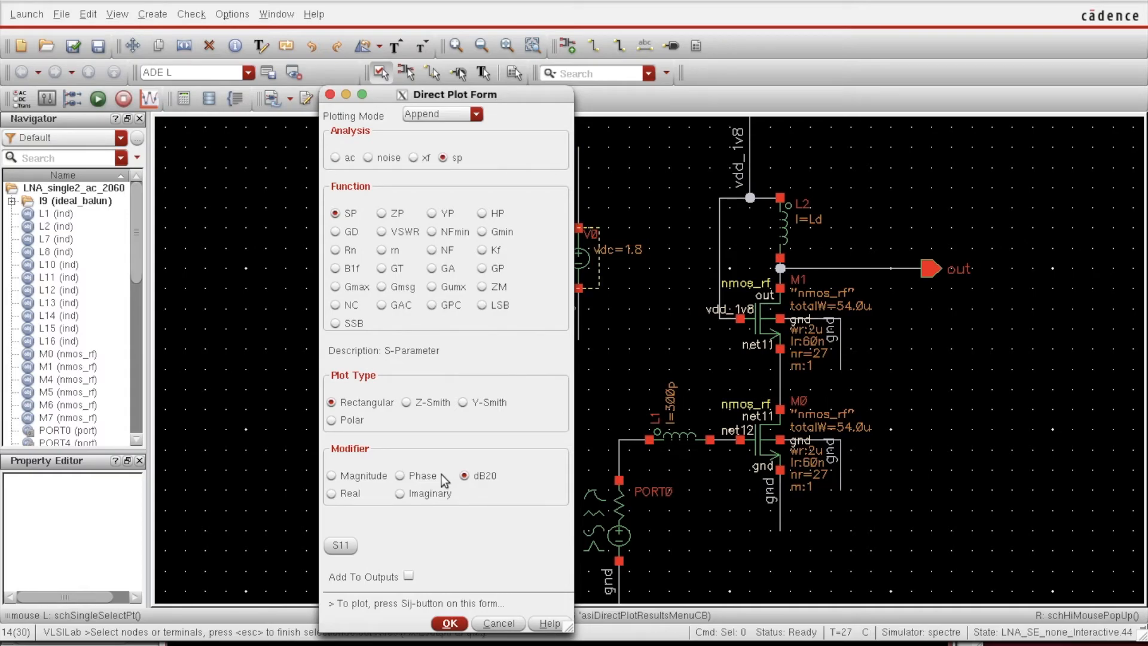
click(351, 546)
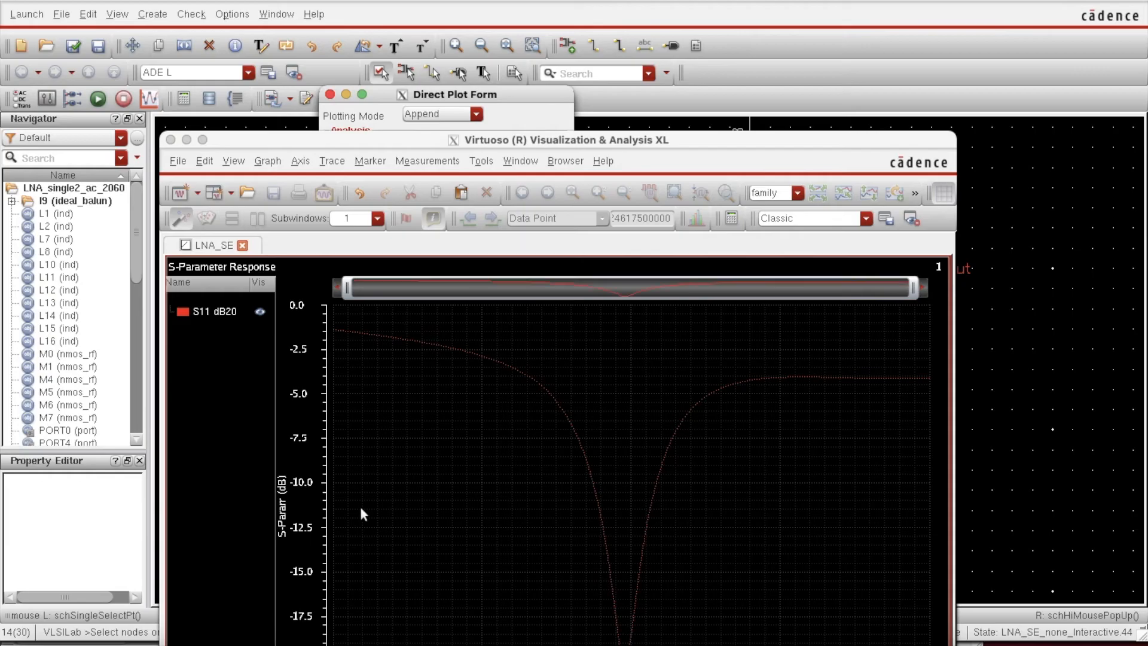
drag(487, 137, 484, 13)
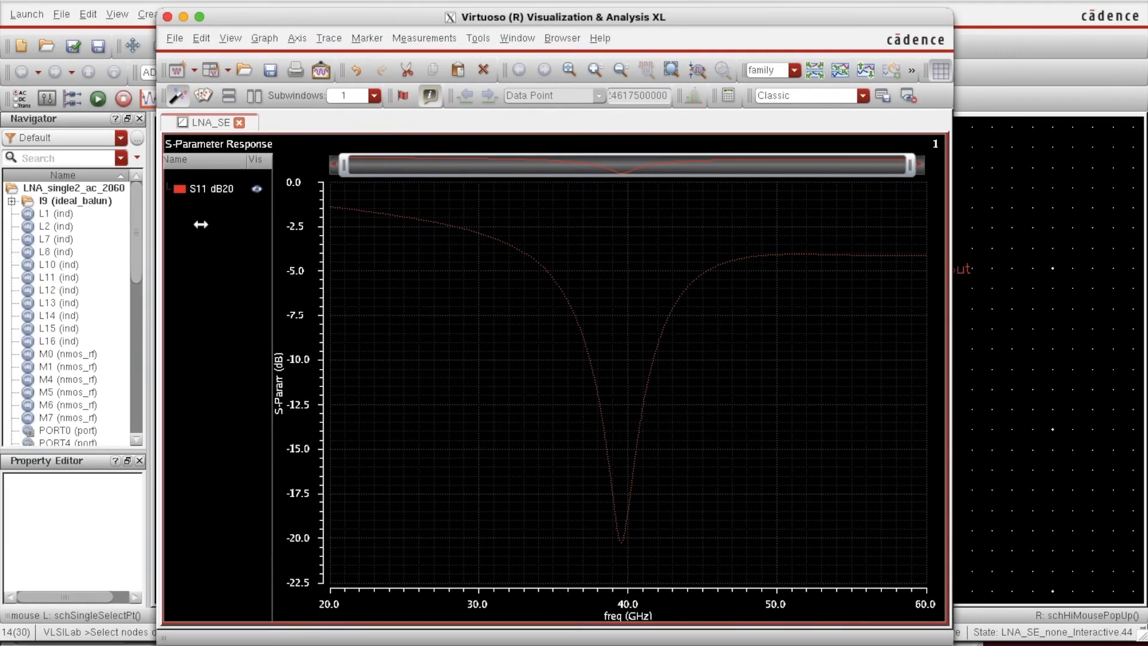